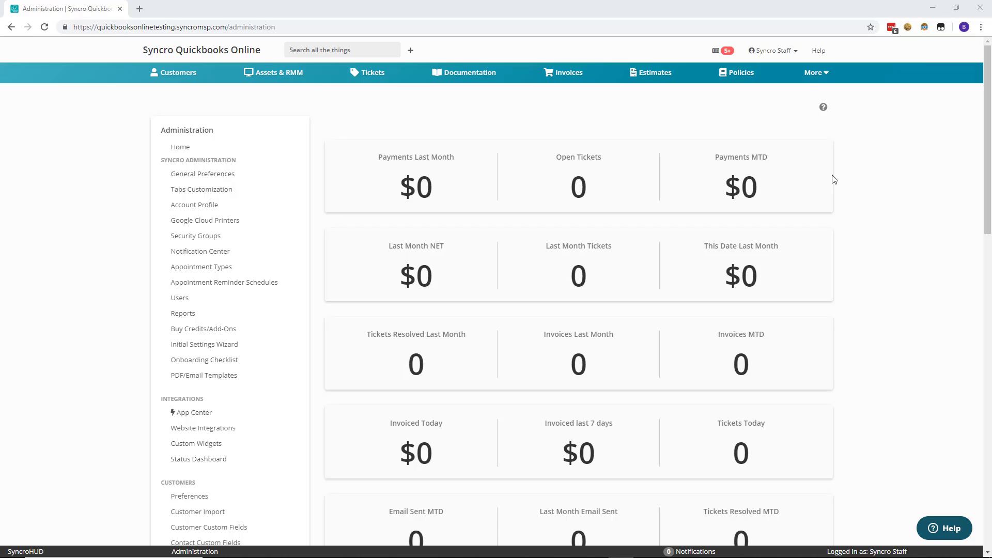
- Open the QuickBooks Desktop/Online integration from the Syncro App Center
left_click(812, 73)
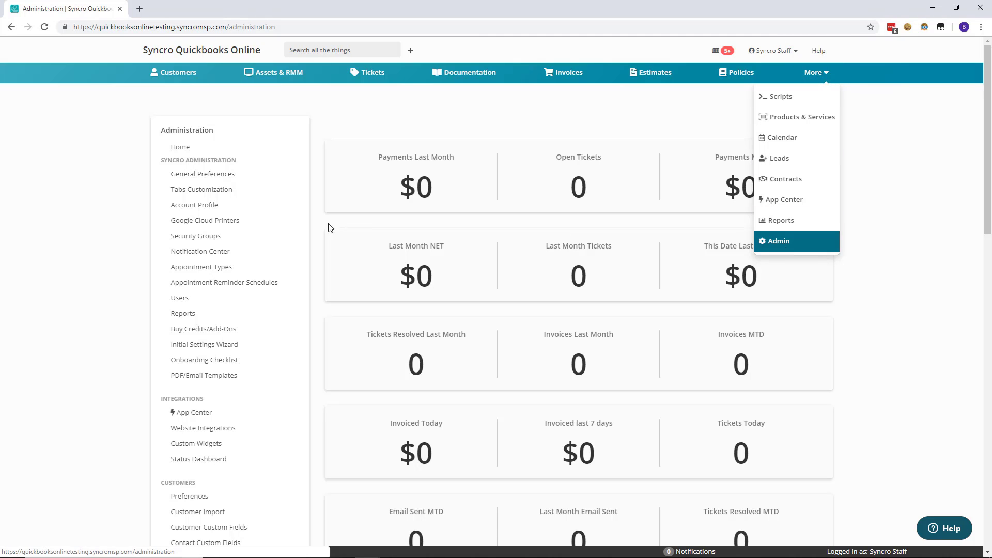
left_click(322, 251)
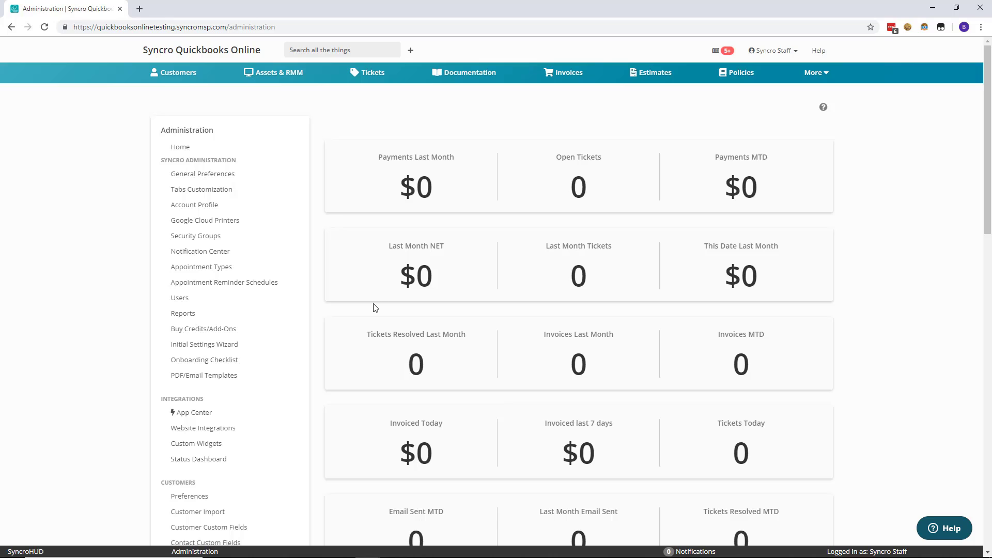
scroll(328, 284, "down", 2)
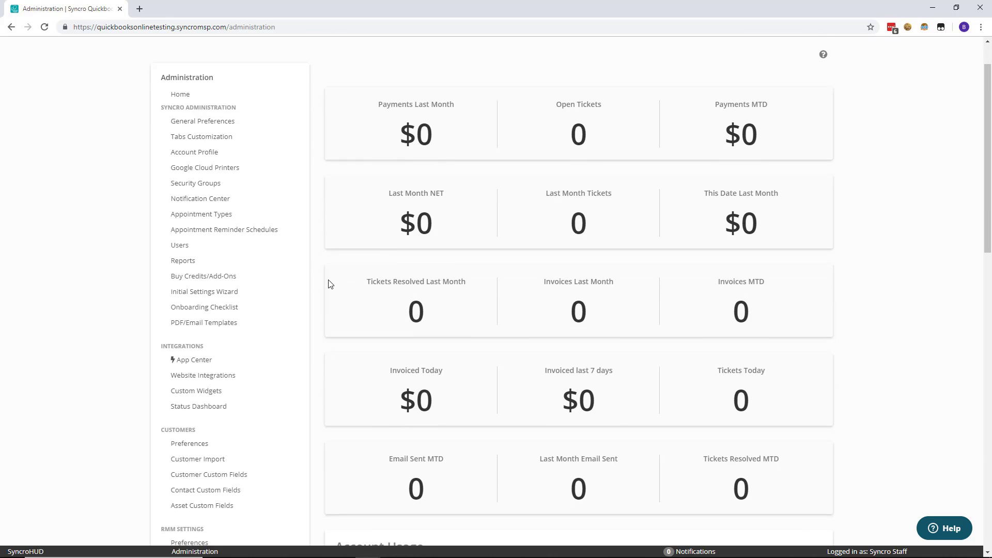
left_click(189, 309)
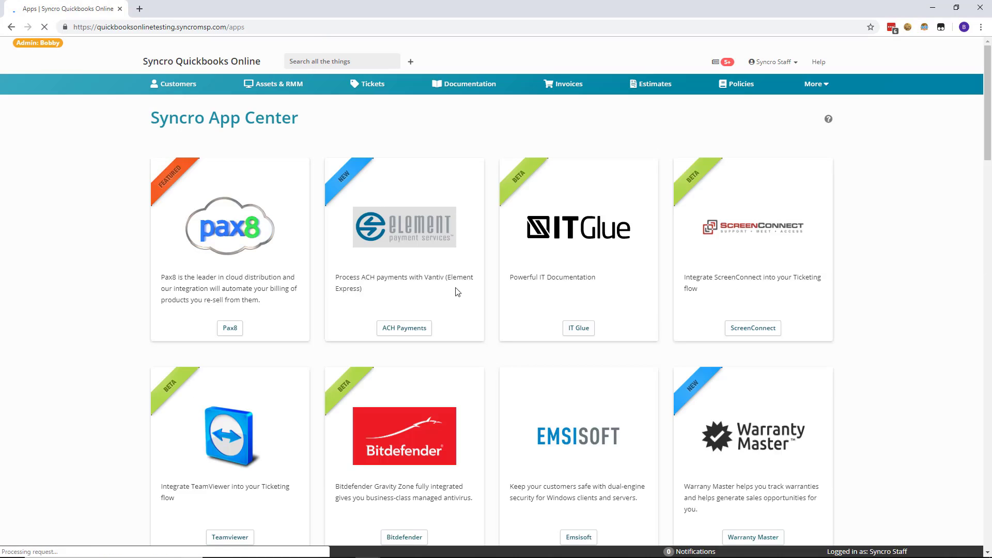
scroll(572, 314, "down", 6)
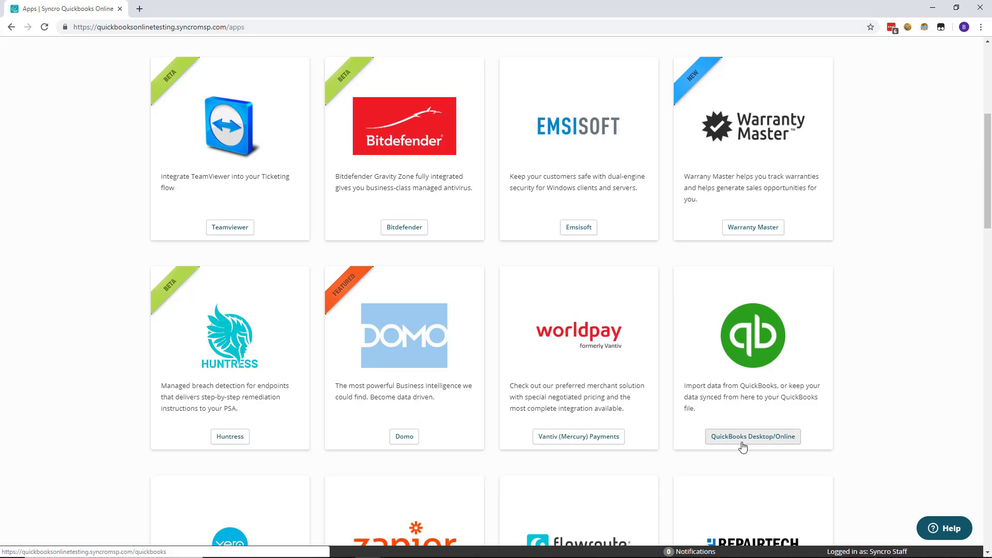
left_click(741, 440)
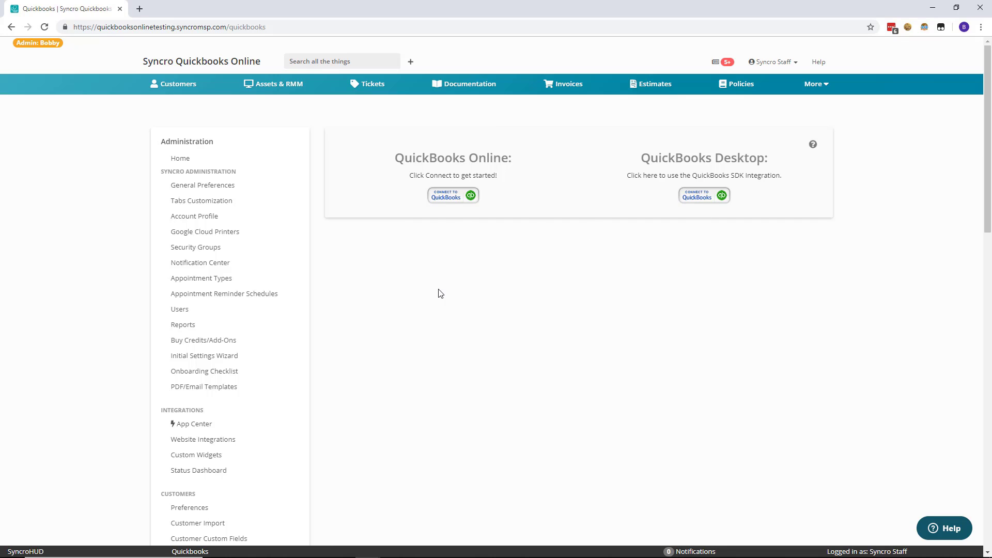
- Connect the QuickBooks Online account by authorizing data sharing with Syncro, and start the QuickBooks sync settings wizard
left_click(454, 197)
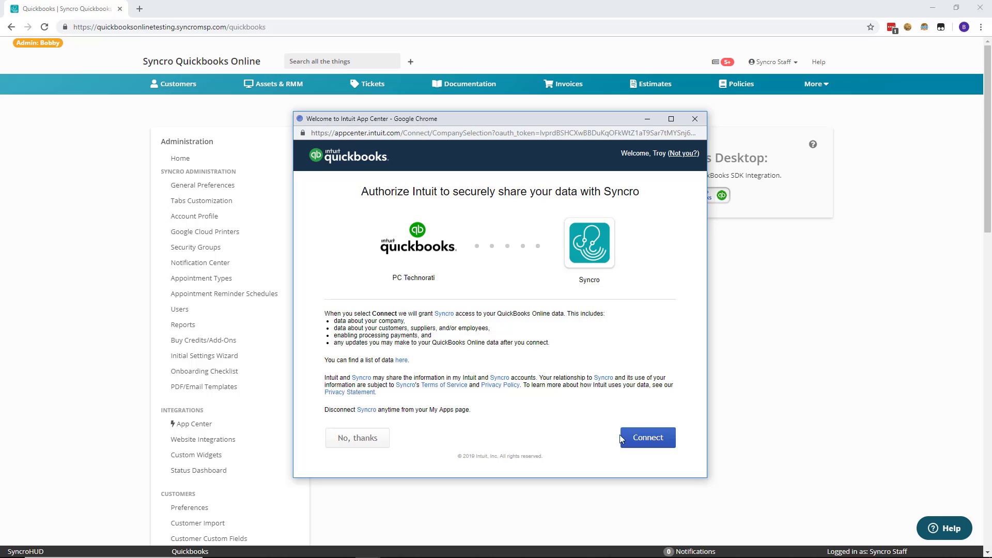
left_click(659, 441)
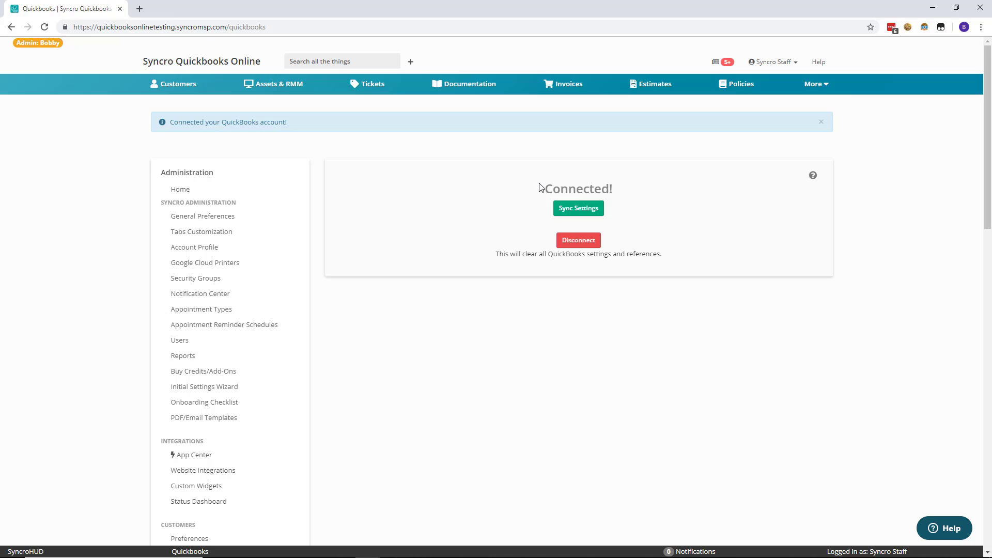
left_click(589, 209)
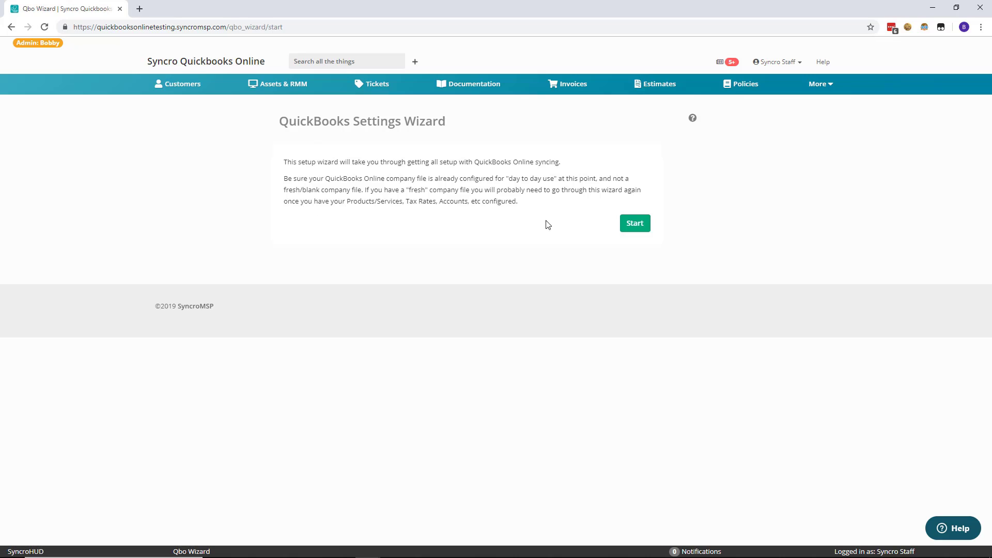
left_click(635, 224)
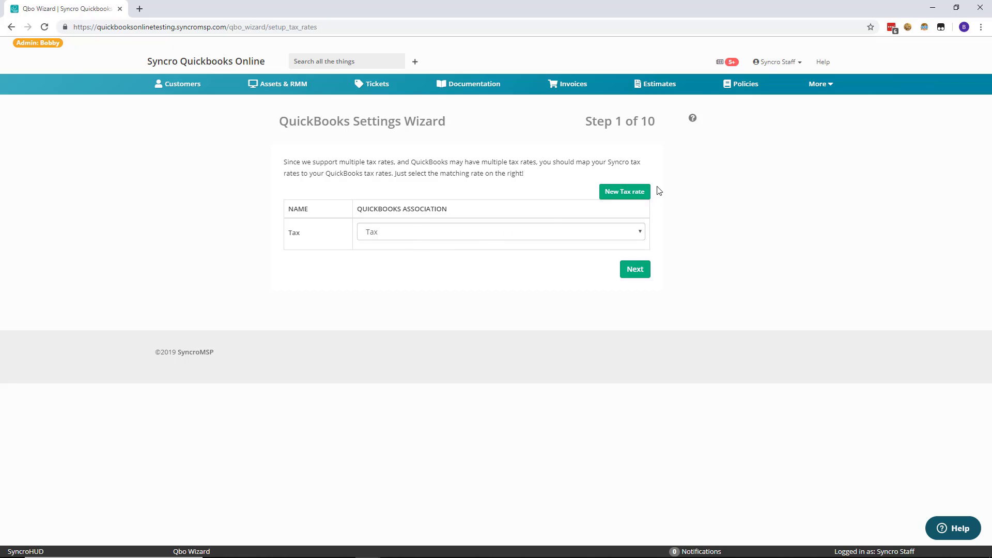
- Map the Syncro Tax rate to the QuickBooks rate Tax and choose Zero Rate as the 0% tax rate
left_click(399, 231)
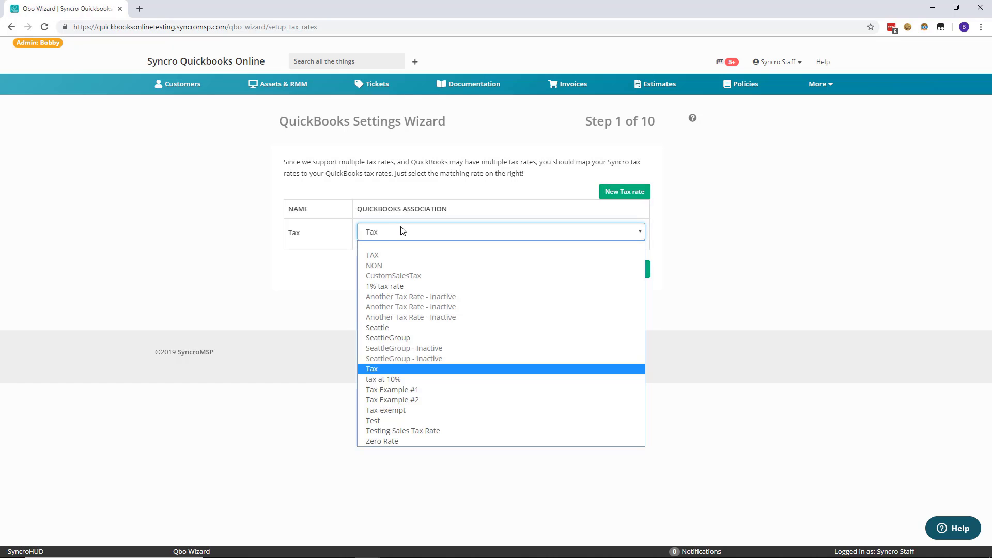
left_click(384, 373)
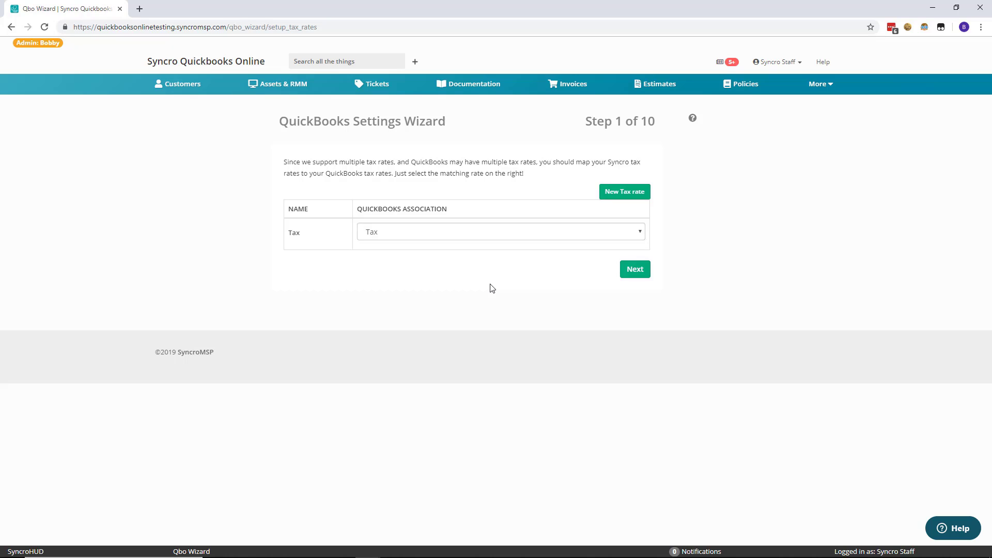
left_click(633, 270)
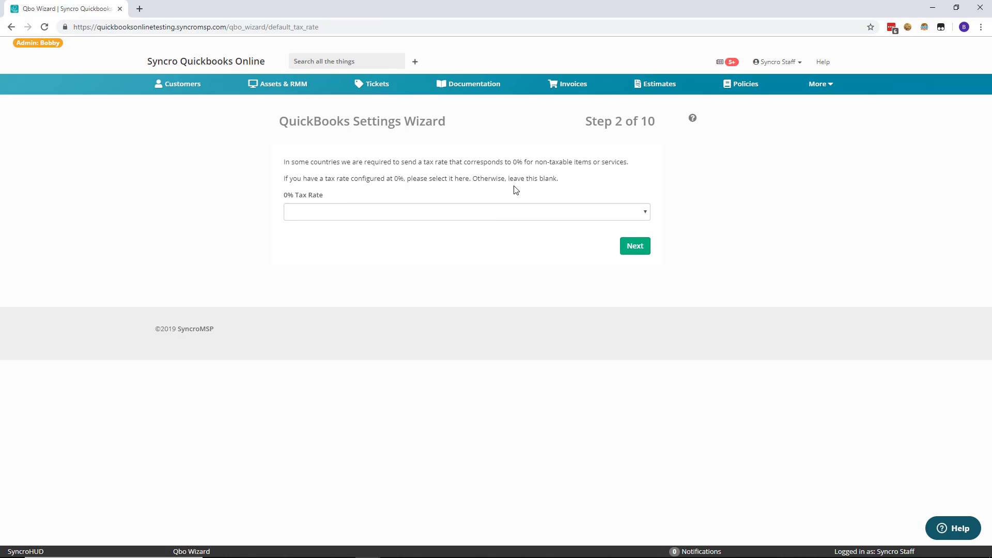
left_click(483, 213)
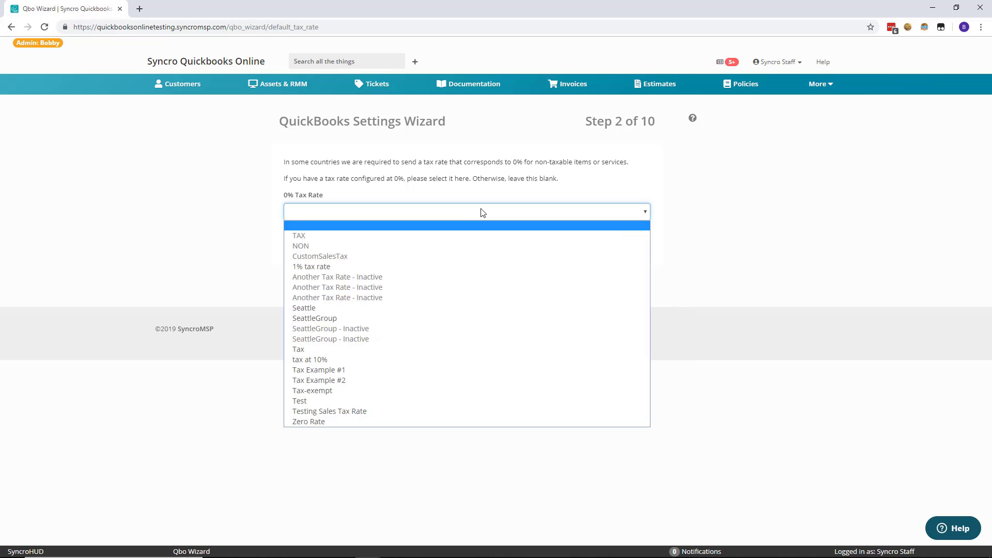
left_click(333, 422)
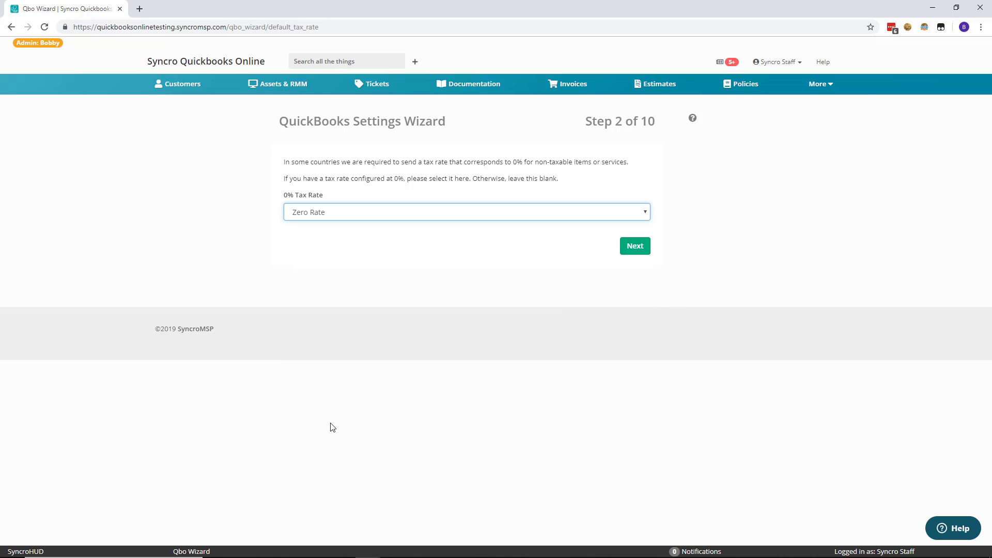
left_click(635, 248)
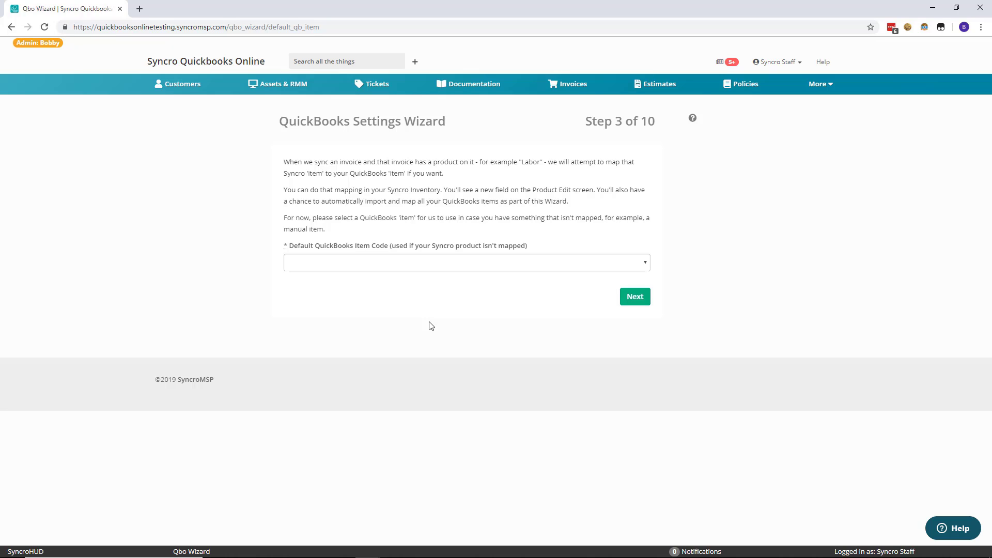
- Set Testing Product as the default QuickBooks item code for unmapped Syncro products and continue the wizard
left_click(400, 262)
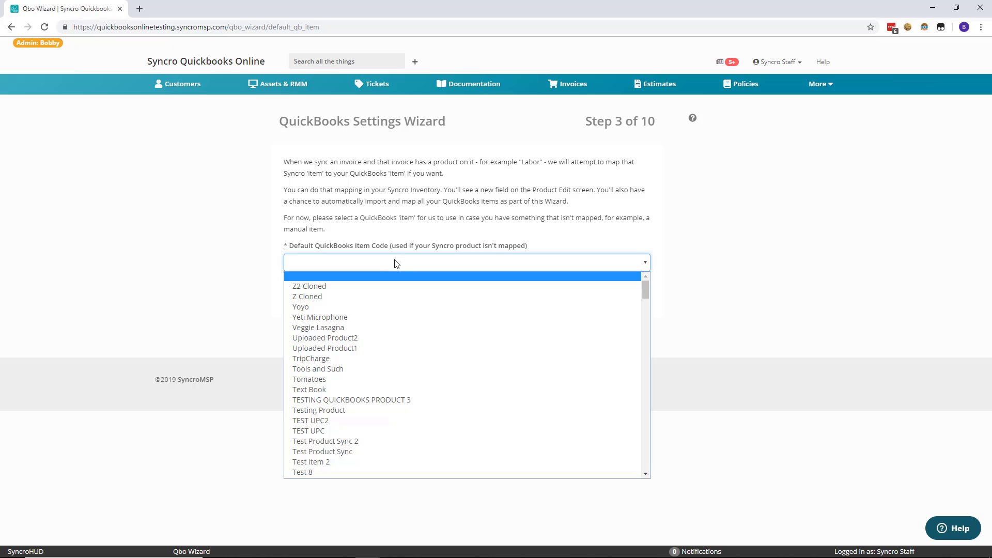
left_click(370, 411)
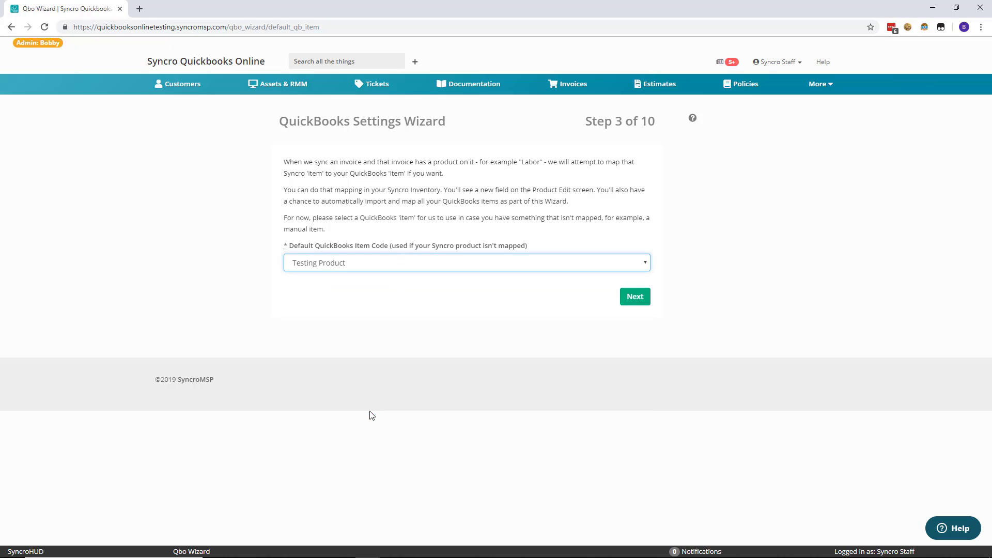
left_click(640, 295)
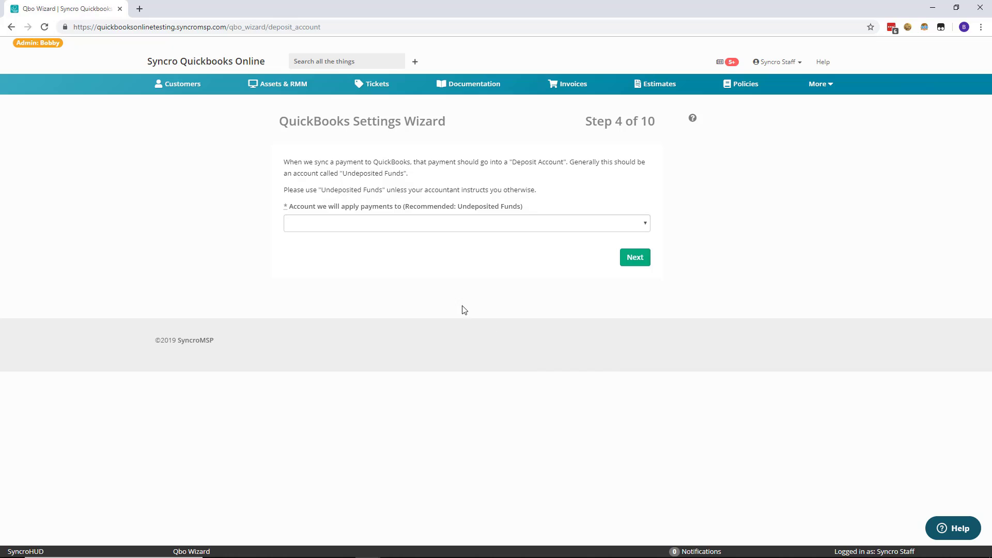
- Apply synced payments to the Undeposited Funds account and set the AP account for purchase orders to Accounts Payable
left_click(406, 228)
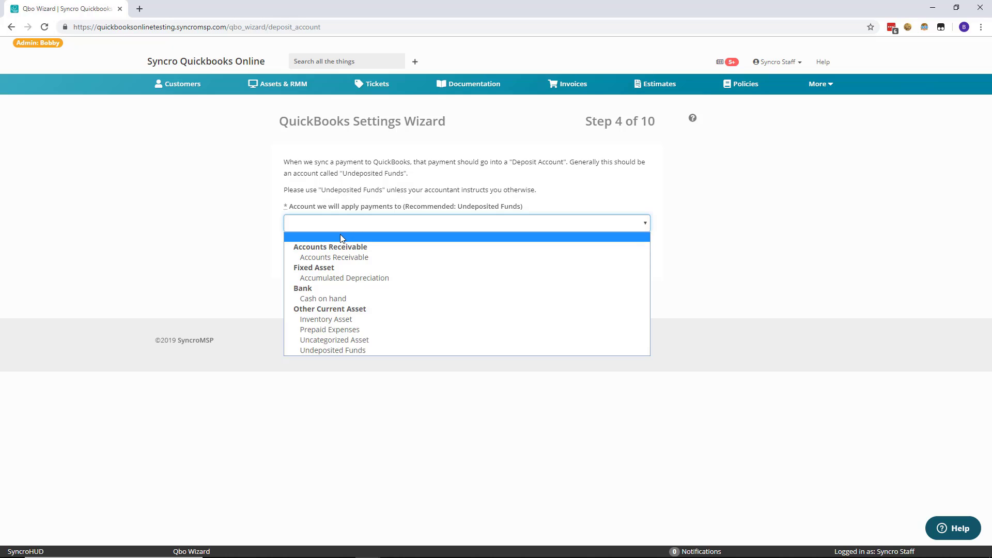
left_click(345, 351)
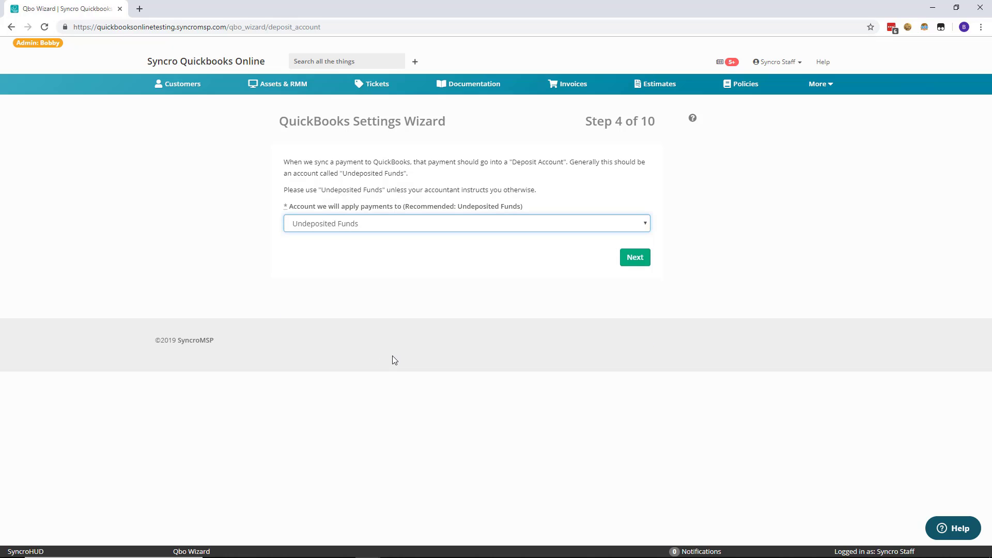
left_click(407, 245)
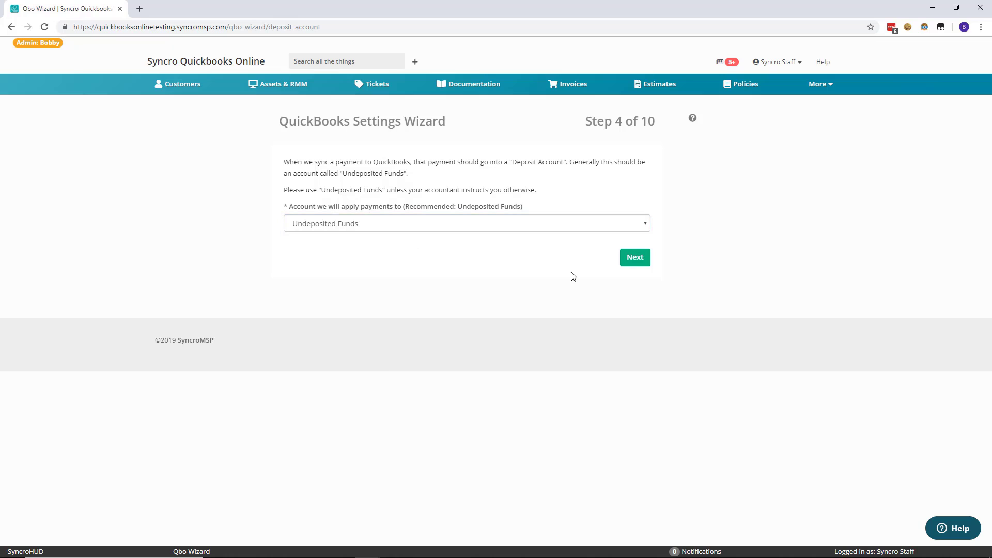
left_click(635, 258)
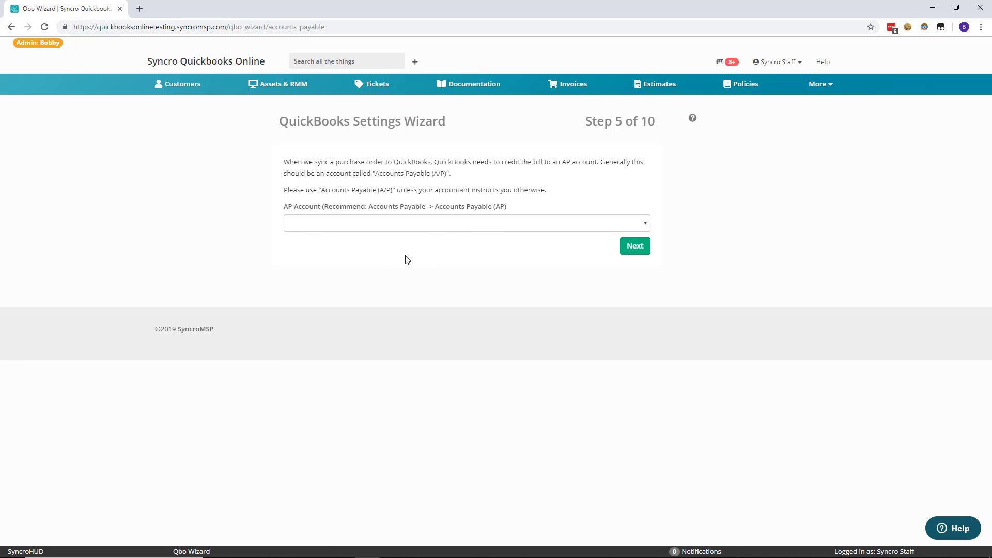
left_click(423, 228)
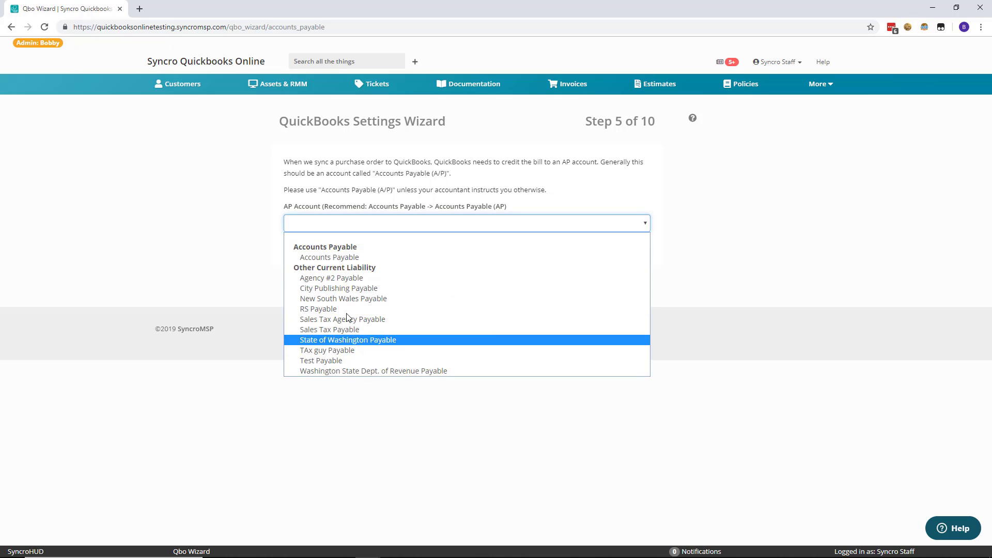
left_click(358, 257)
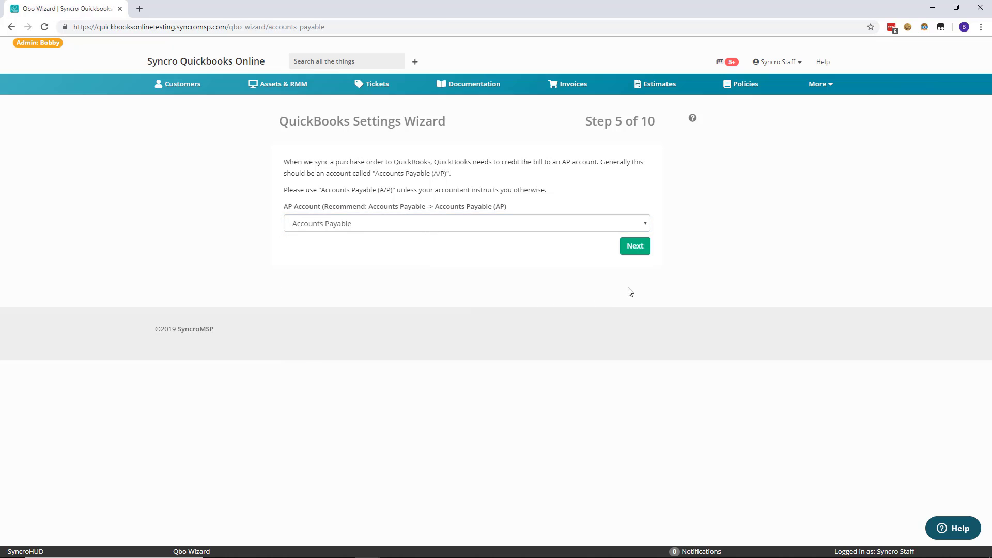
left_click(641, 256)
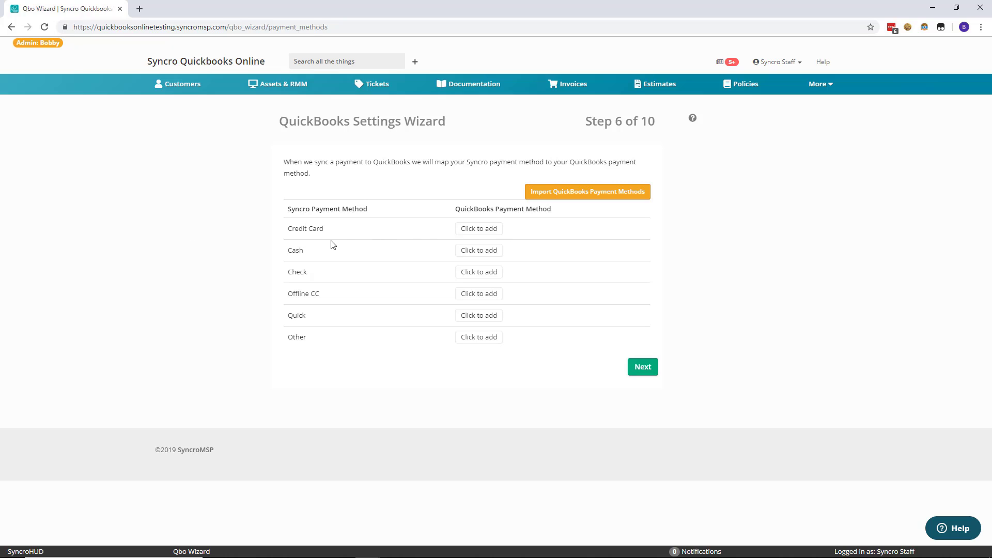
- Map the Syncro payment method Credit Card to Visa, and both Cash and Check to the QuickBooks method Cash
left_click(489, 228)
left_click(488, 230)
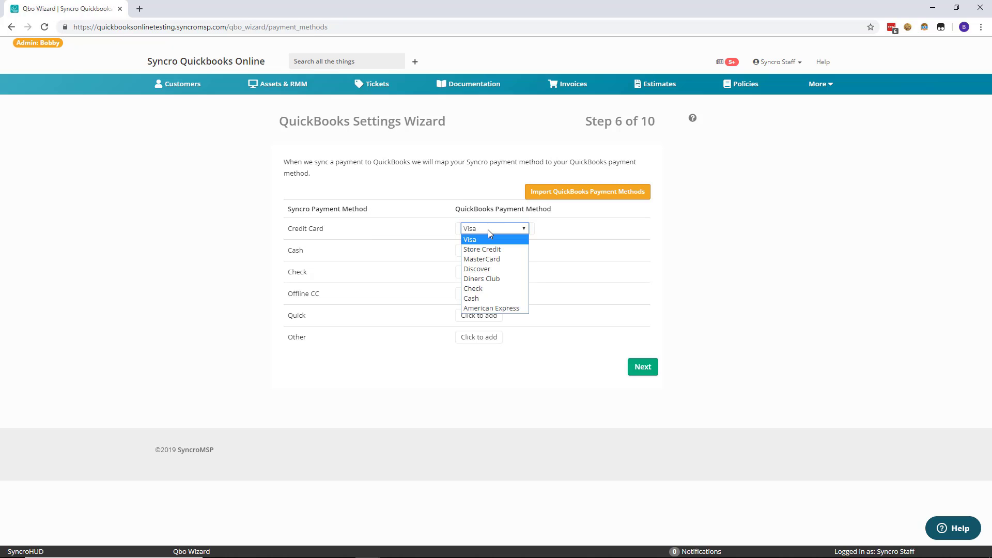
left_click(488, 230)
left_click(479, 251)
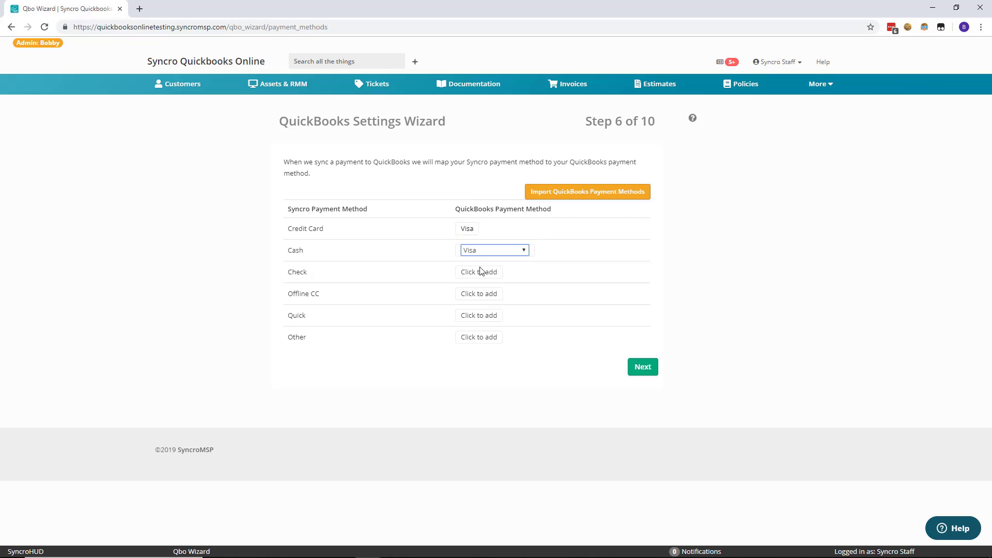
left_click(480, 251)
left_click(476, 281)
left_click(477, 274)
left_click(482, 274)
left_click(487, 341)
left_click(480, 252)
left_click(481, 252)
left_click(479, 315)
- Map the Offline CC, Quick and Other payment methods to Visa and continue to the wizard's sync options
left_click(477, 294)
left_click(474, 295)
left_click(474, 294)
left_click(477, 316)
left_click(474, 335)
left_click(539, 394)
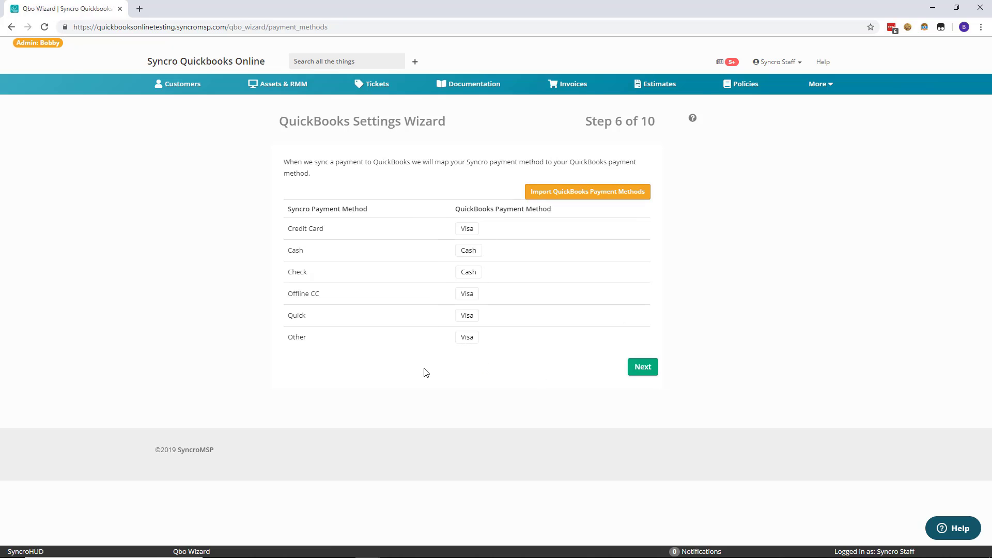
left_click(650, 370)
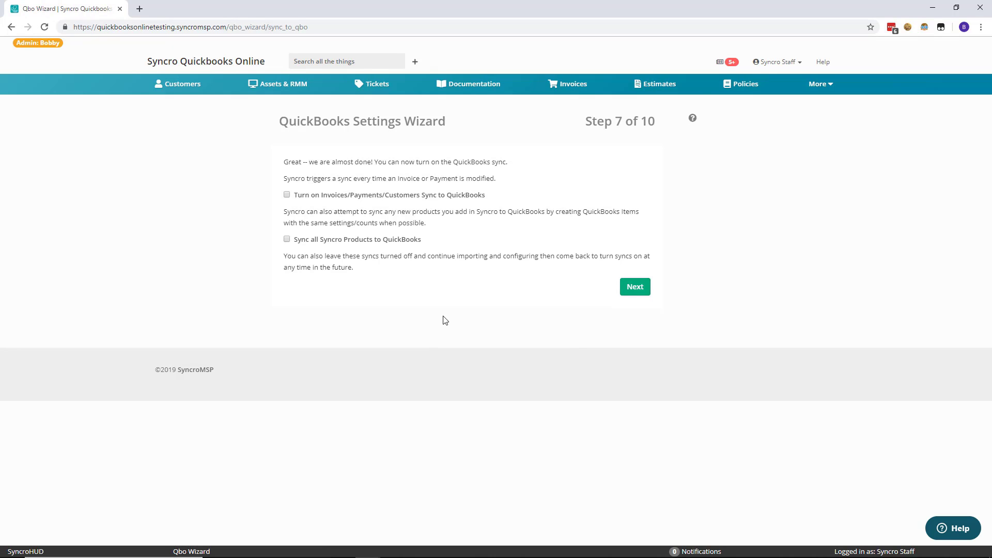
- Turn on the invoices, payments and customers sync to QuickBooks and the sync of all Syncro products
left_click(326, 200)
left_click(300, 241)
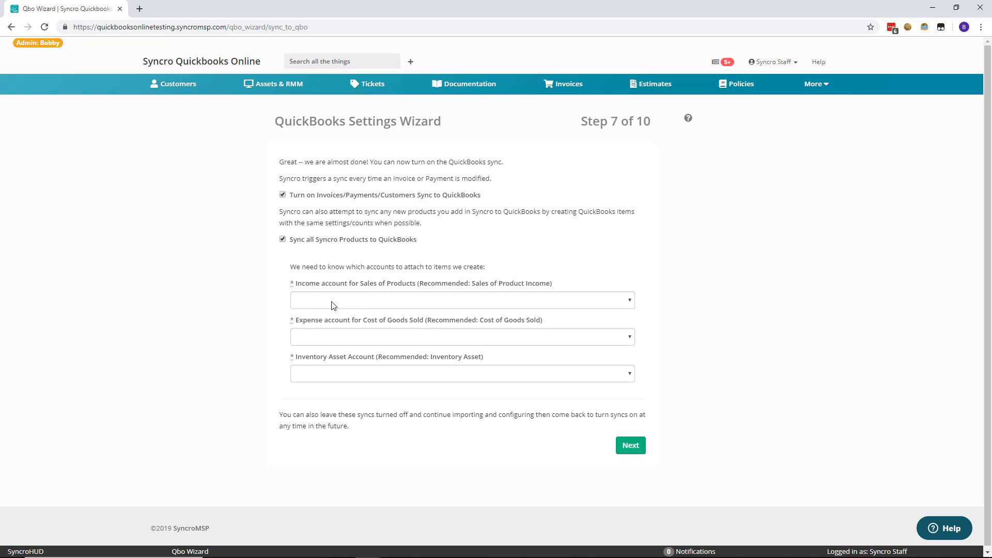
- Set the synced products' income account to Billable Expense Income, cost of goods sold to Tools and inventory asset to Accounts Receivable, and continue the wizard
left_click(369, 302)
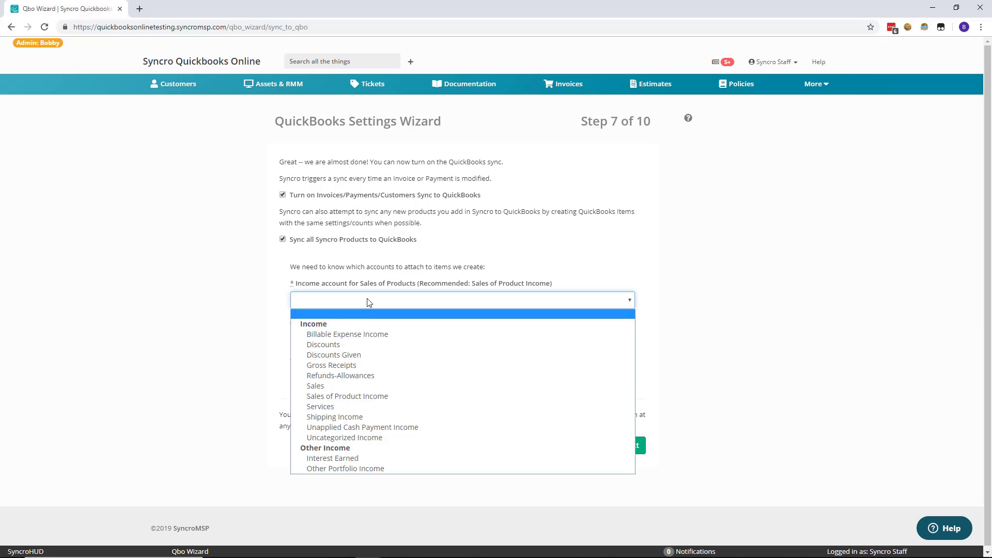
left_click(353, 334)
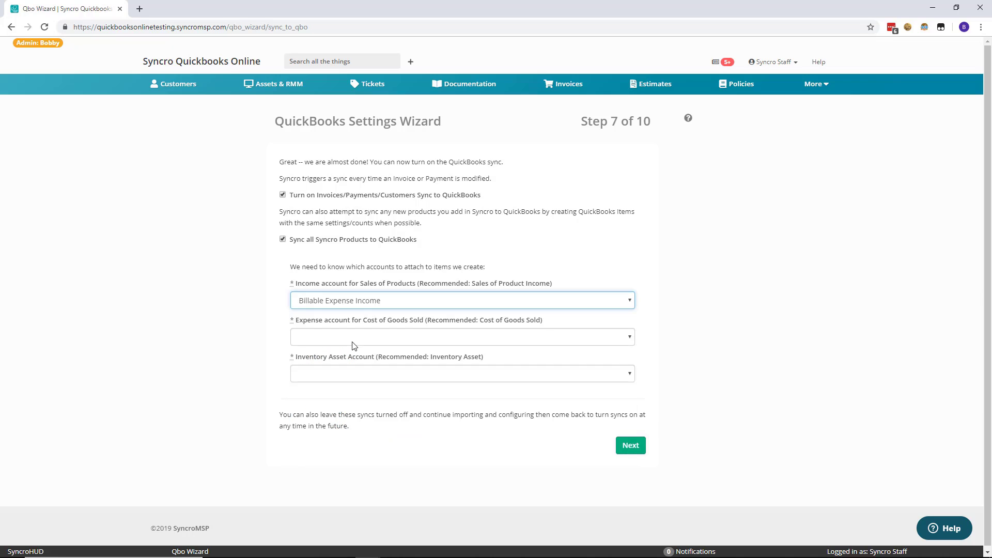
left_click(352, 341)
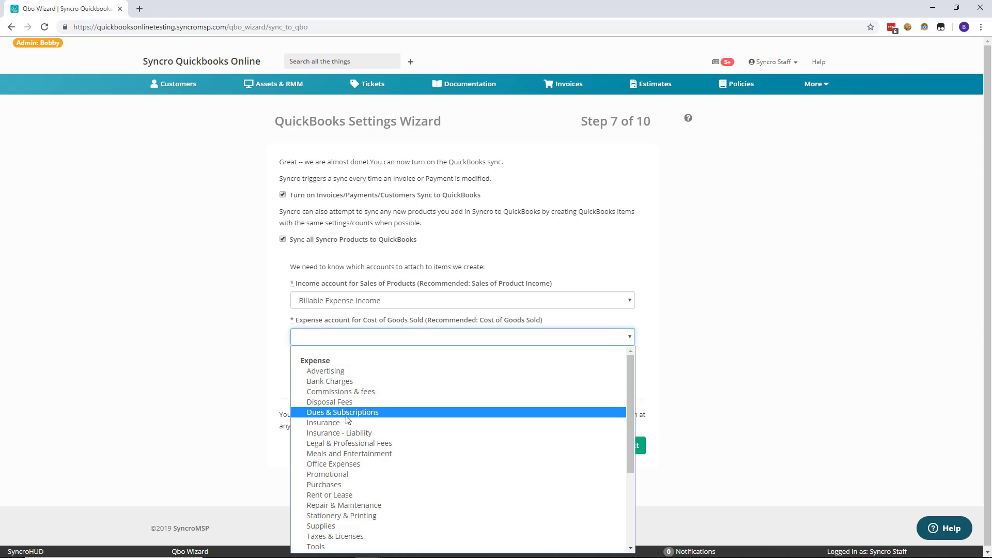
left_click(334, 546)
left_click(333, 375)
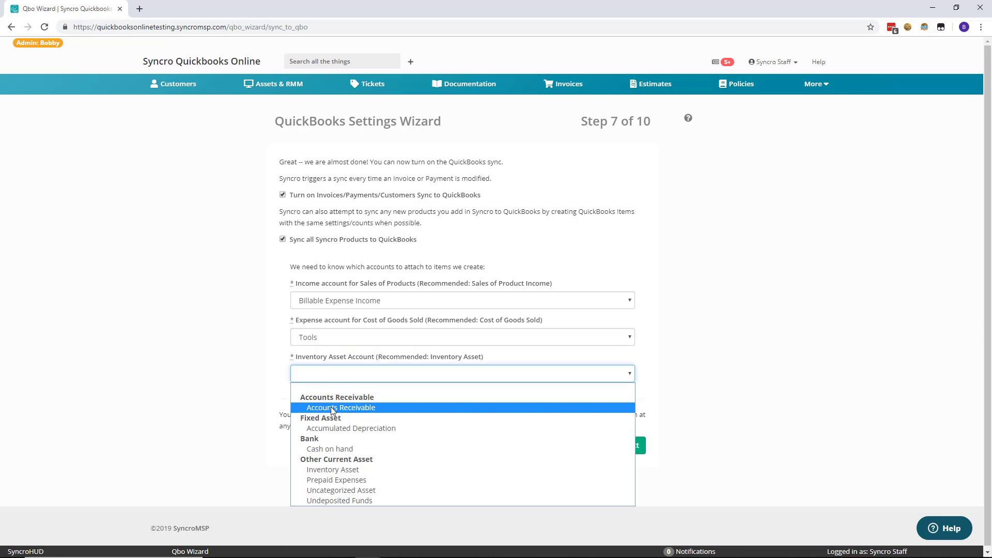
left_click(333, 405)
left_click(631, 445)
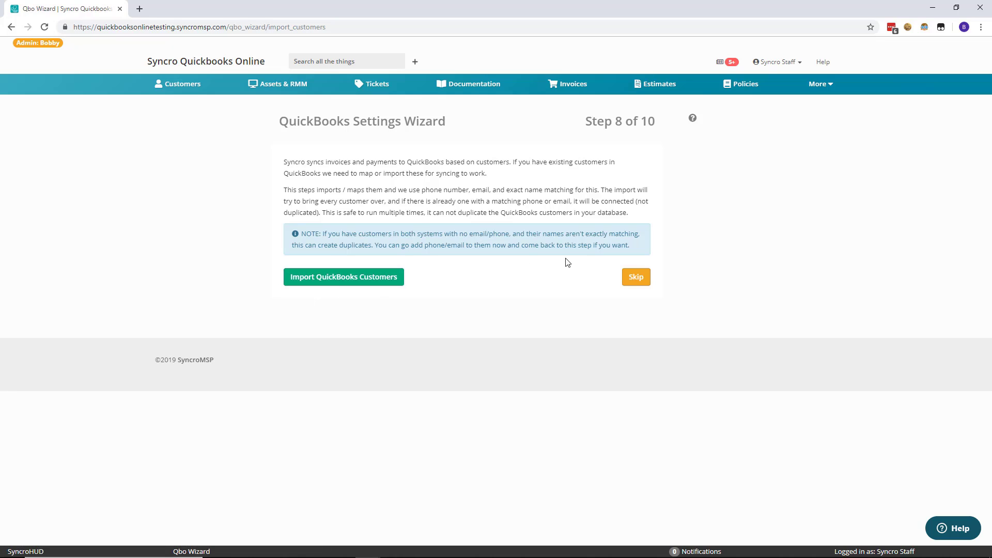
- Finish the QuickBooks Settings Wizard without importing the QuickBooks customers, items or vendors
left_click(638, 279)
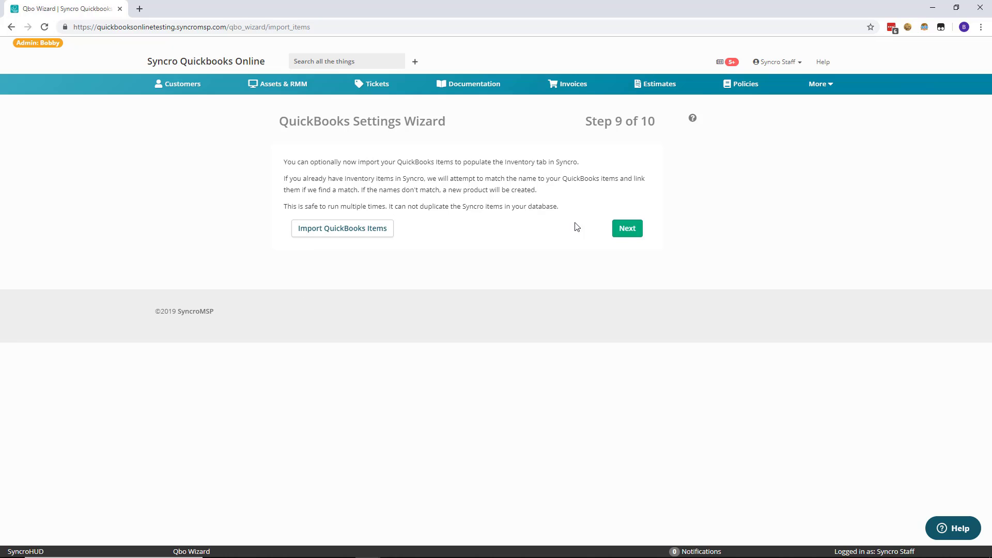
left_click(626, 230)
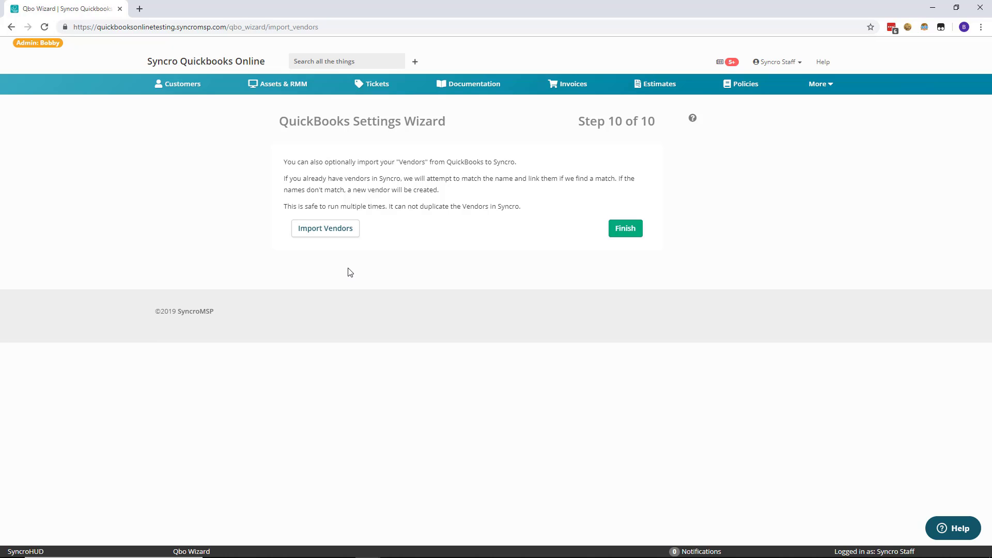
left_click(636, 234)
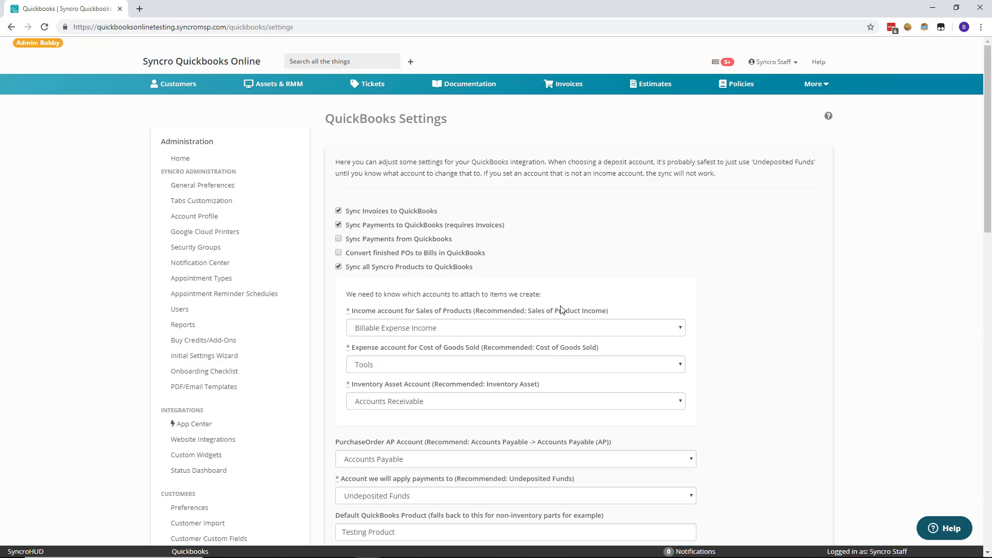
- Review the QuickBooks Settings page, from the sync options and accounts to the tax rates, payment method mappings and the import and send actions
scroll(565, 310, "down", 4)
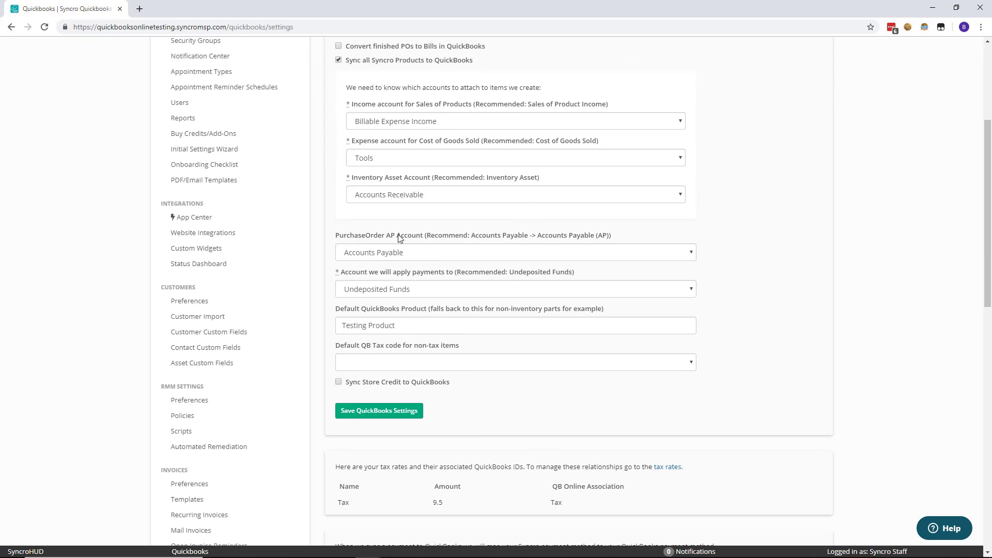
scroll(516, 362, "down", 4)
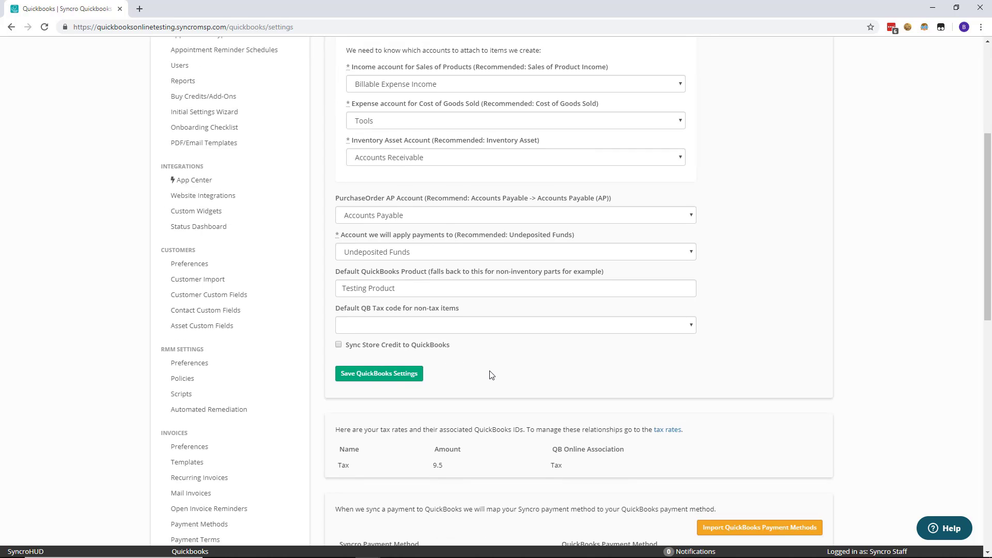
scroll(571, 279, "down", 3)
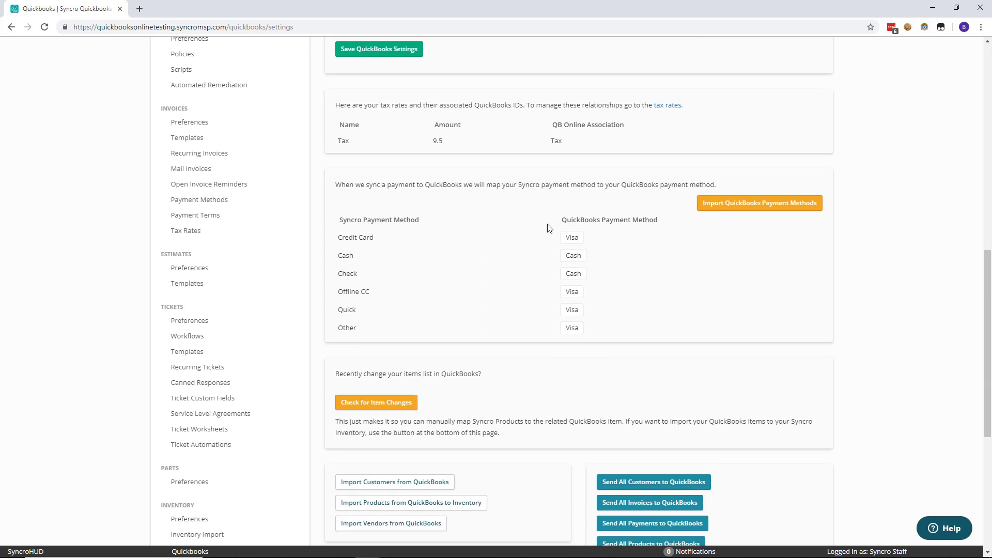
scroll(597, 290, "down", 3)
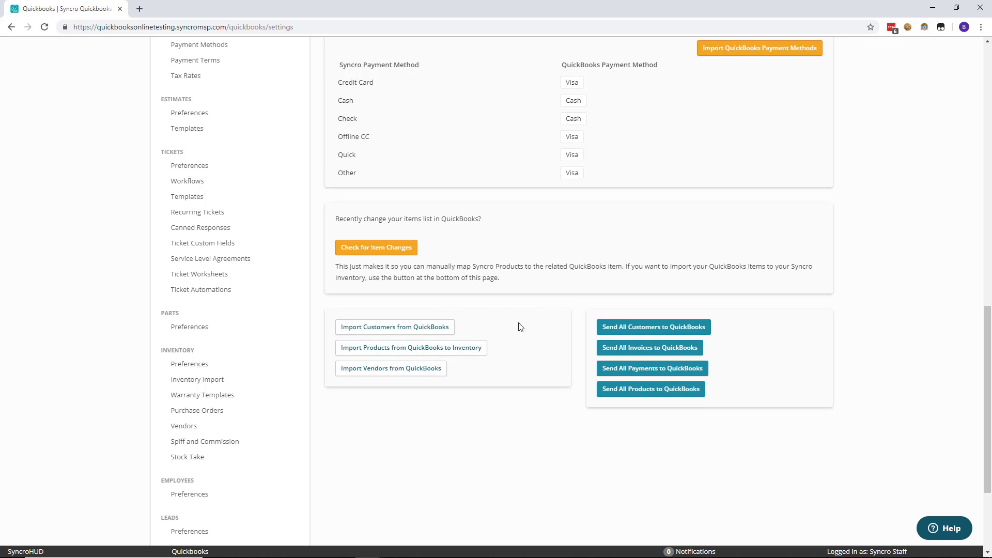
scroll(518, 326, "up", 8)
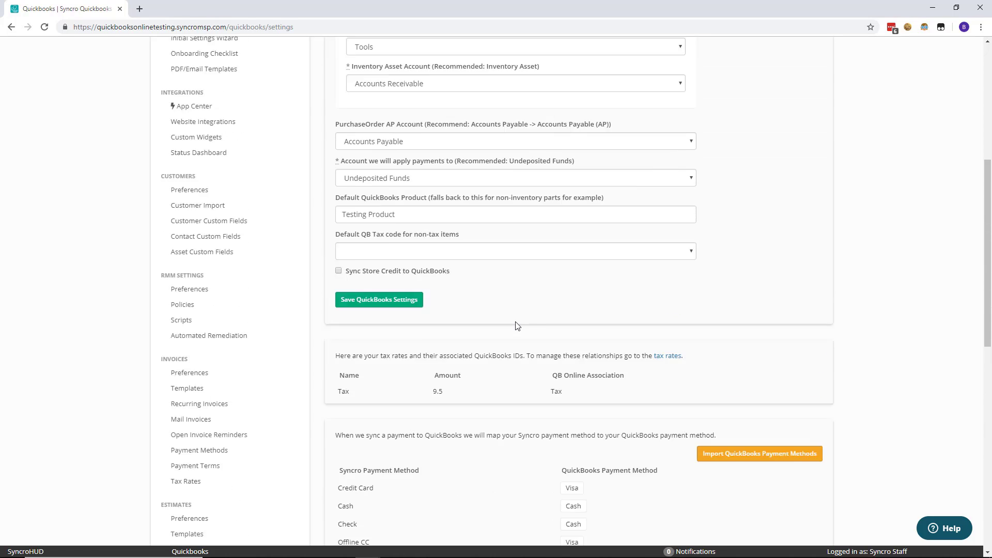
scroll(518, 326, "up", 6)
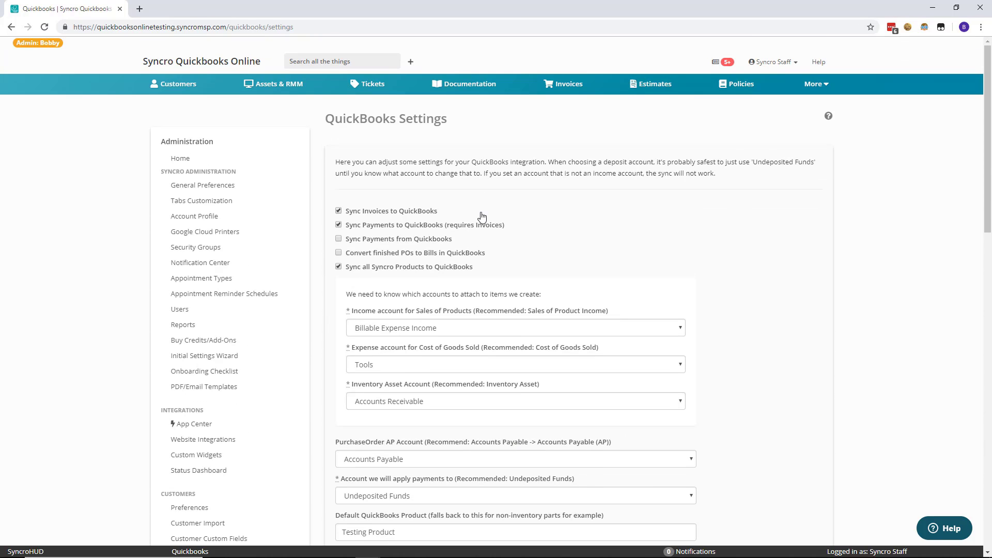